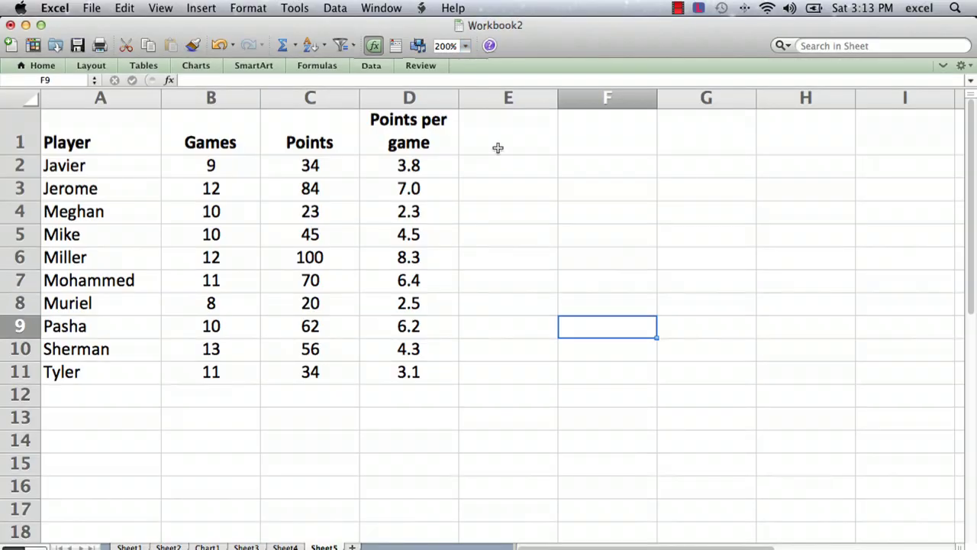
Open the sheet protection options and close them without protecting the sheet.
left_click(337, 7)
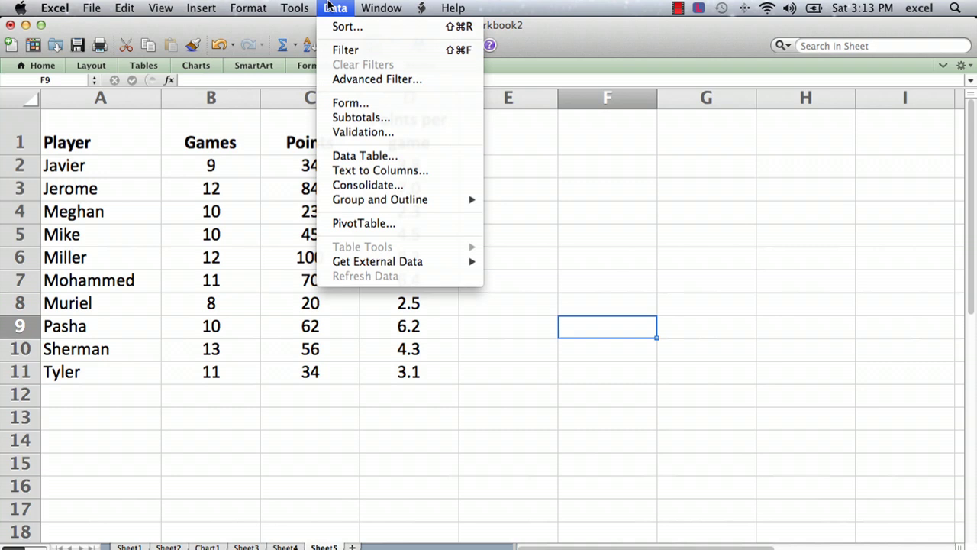
mouse_move(299, 6)
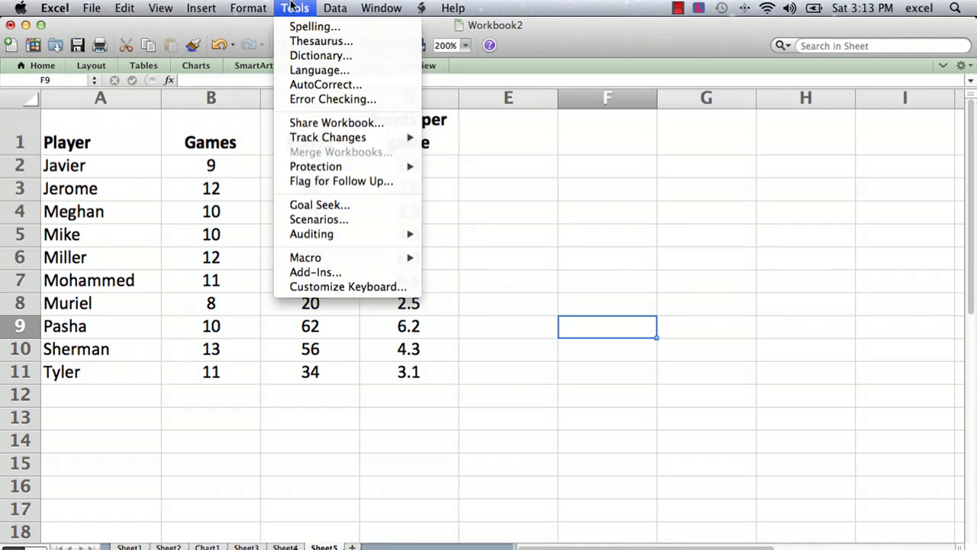
mouse_move(316, 169)
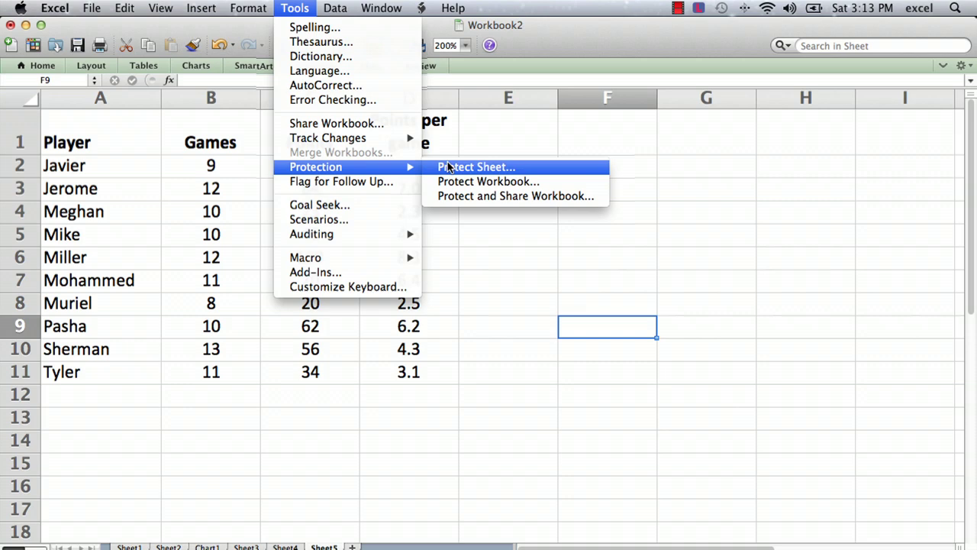
left_click(472, 169)
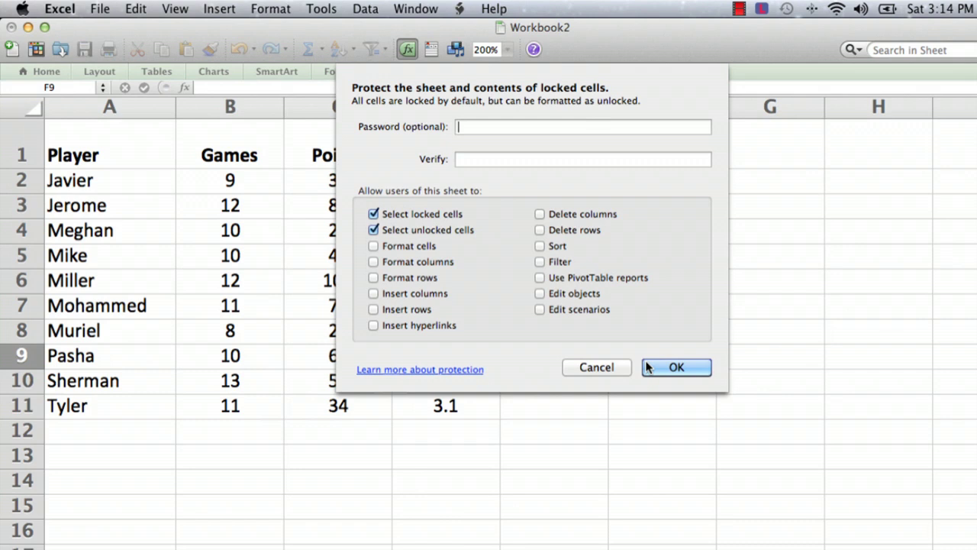
left_click(598, 367)
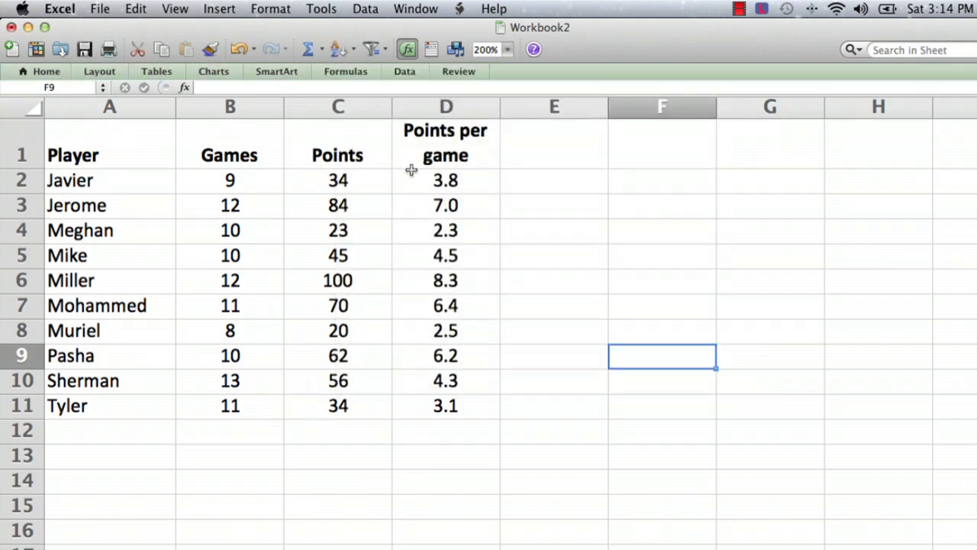
Look through the Format Cells Number and Protection settings without changes, then check D2's formula.
left_click(276, 7)
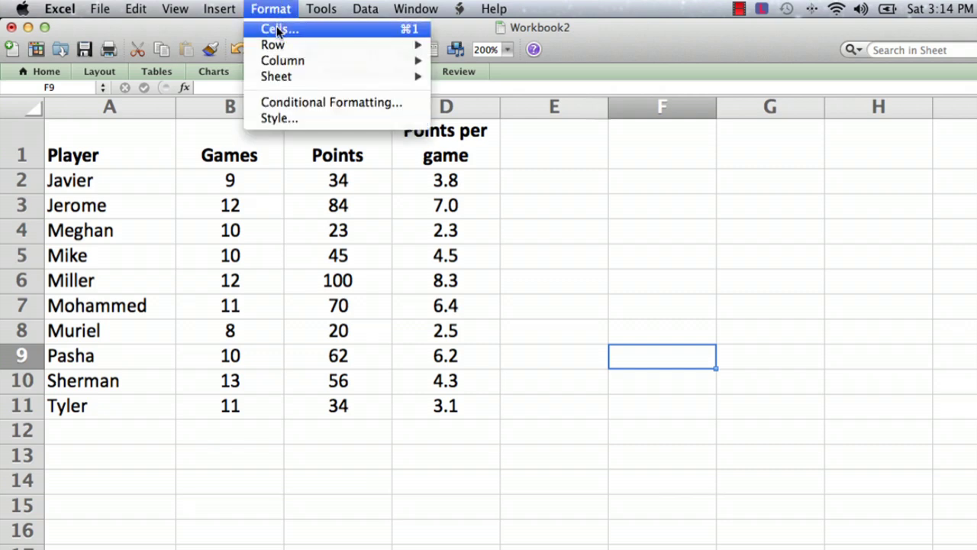
left_click(278, 29)
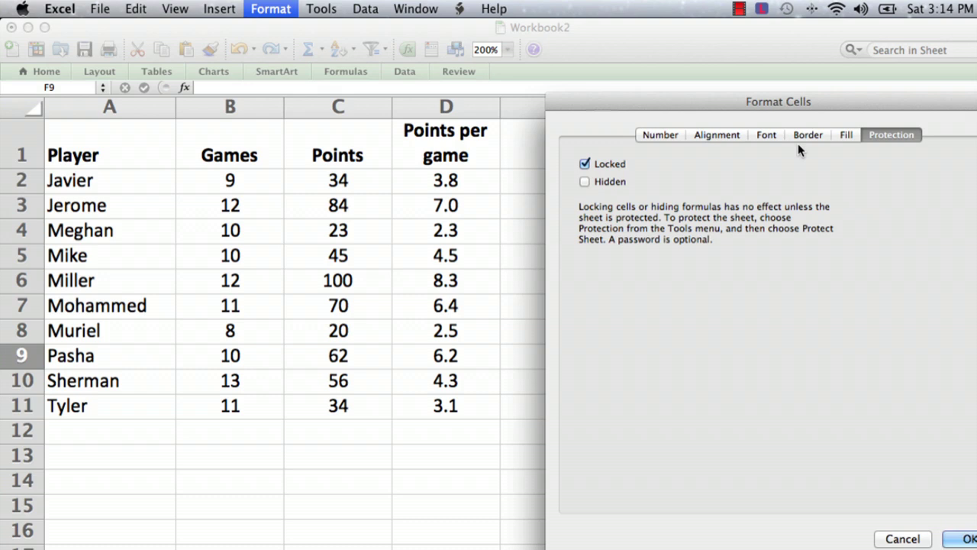
left_click(674, 136)
left_click(893, 133)
left_click_drag(728, 105, 634, 79)
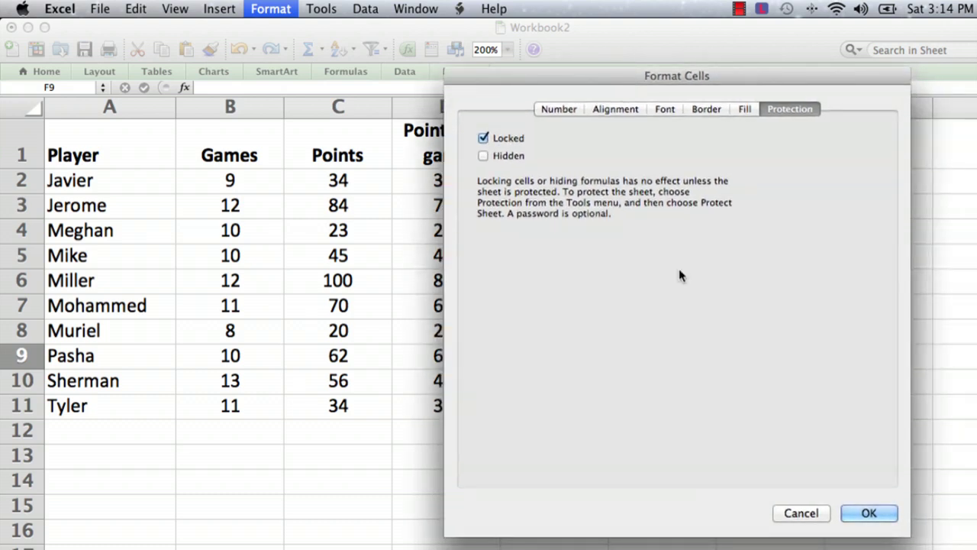
left_click(804, 512)
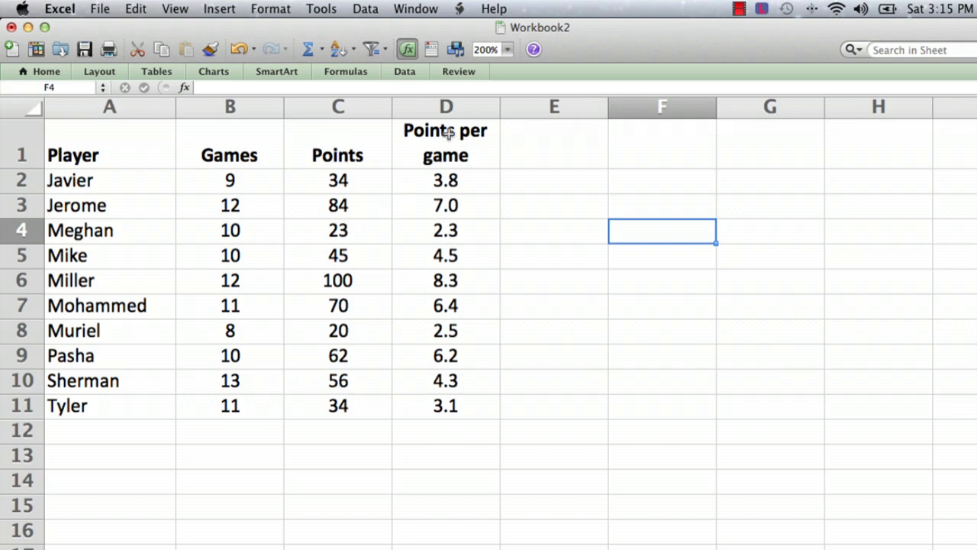
left_click(109, 180)
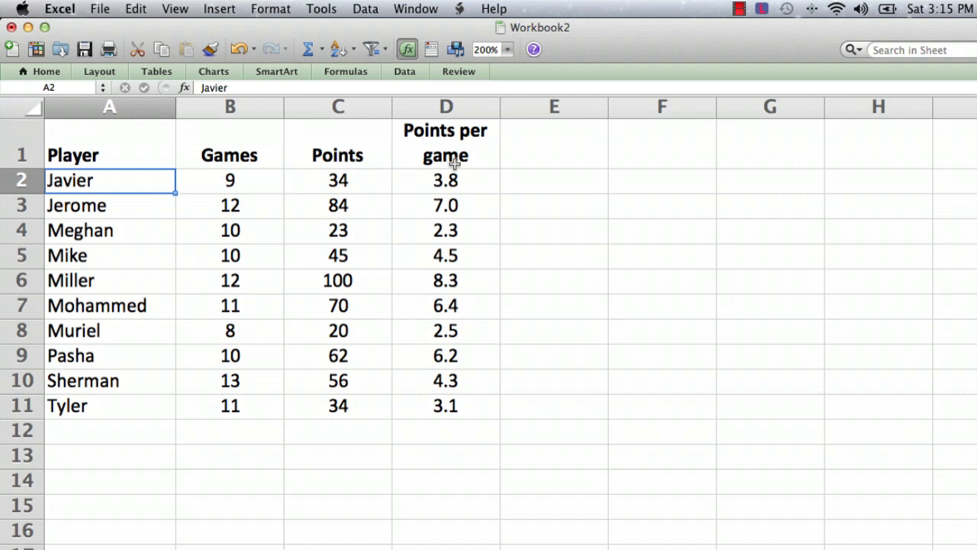
left_click(425, 186)
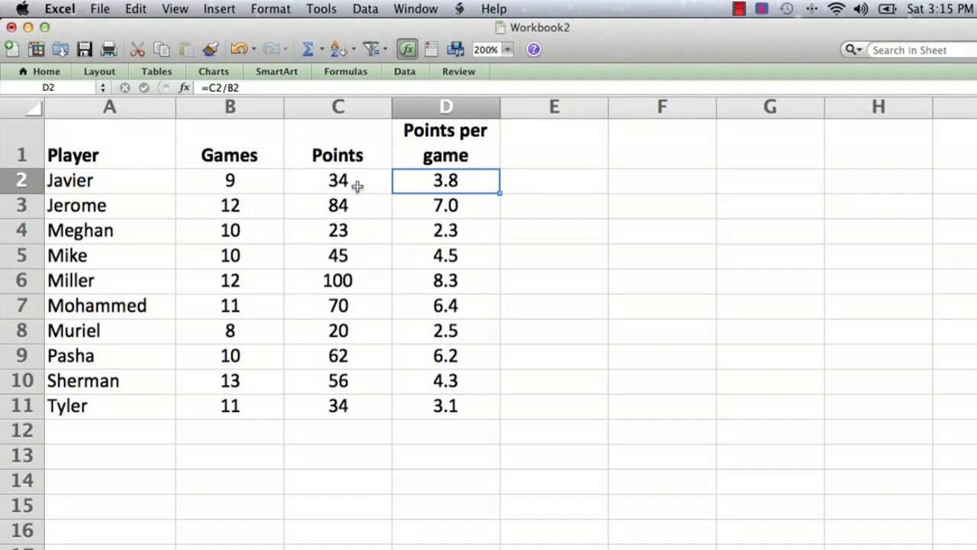
Clear the Locked setting on the Games and Points cells B2:C11.
left_click_drag(246, 180, 320, 410)
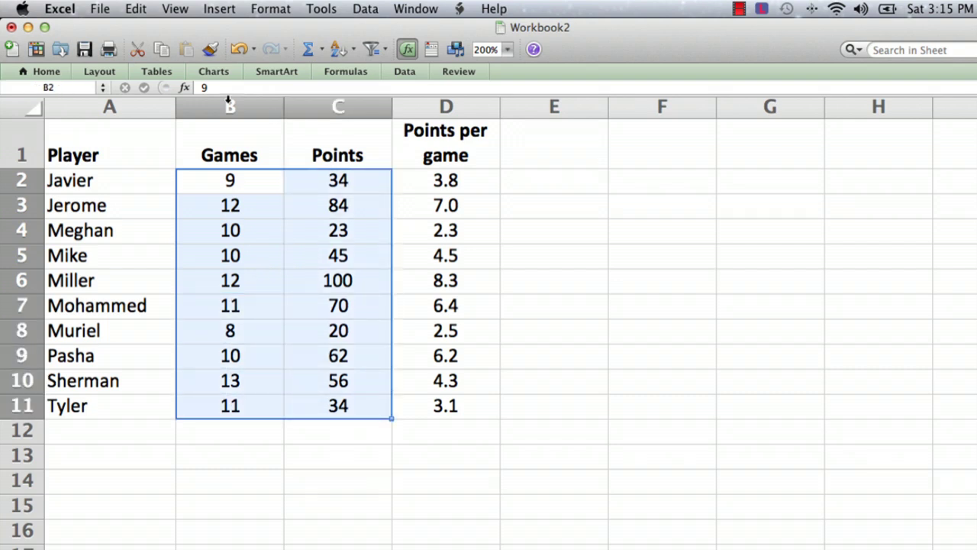
left_click(272, 6)
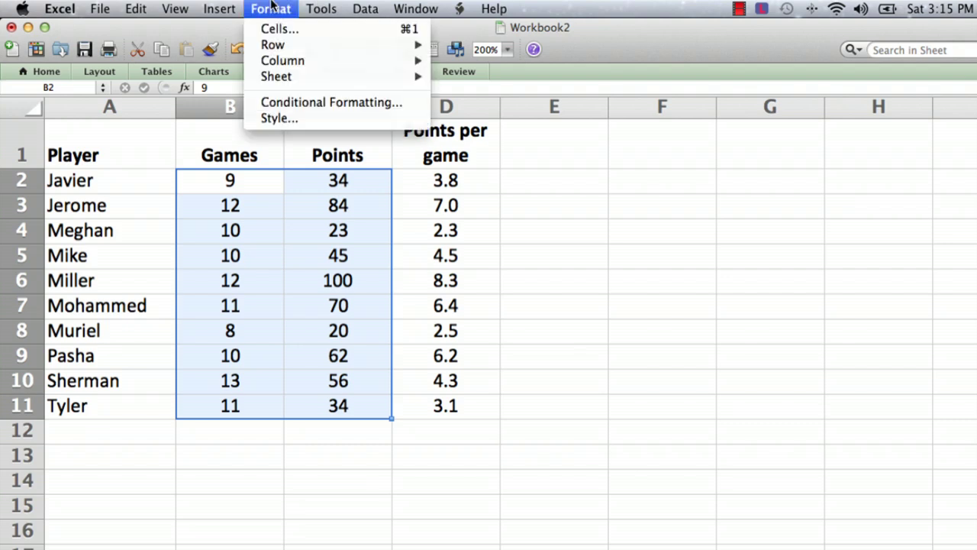
left_click(272, 29)
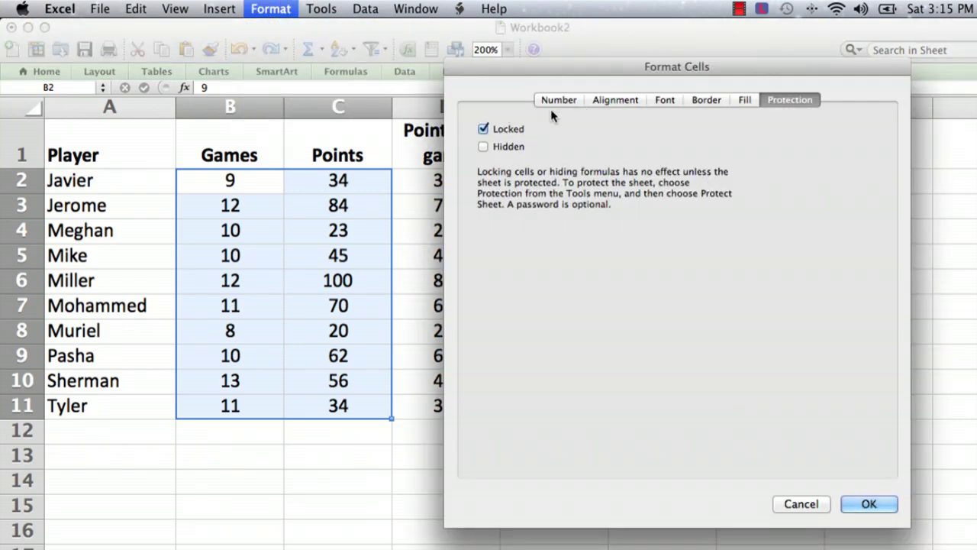
left_click(484, 128)
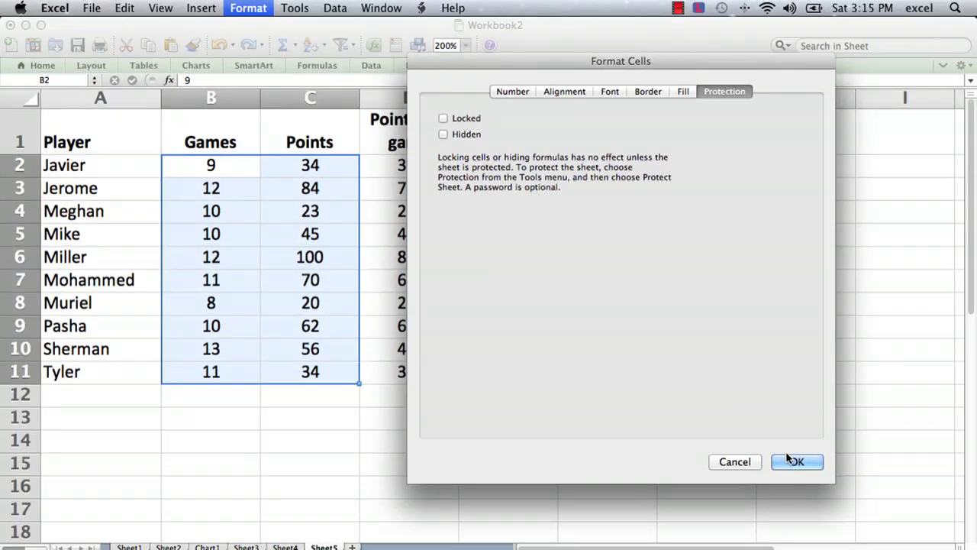
left_click(793, 462)
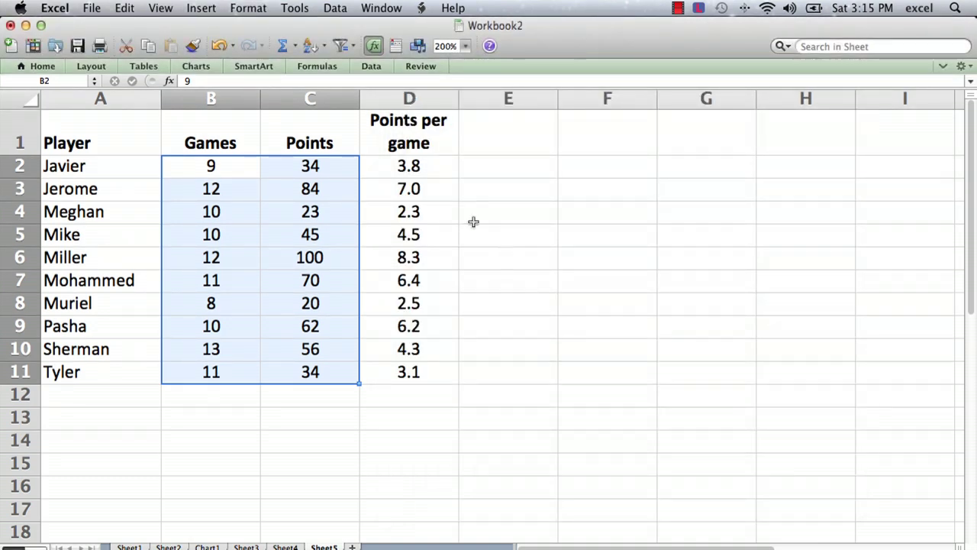
Test-edit D3 and cancel, keeping its =C3/B3 formula showing 7.0.
left_click(418, 196)
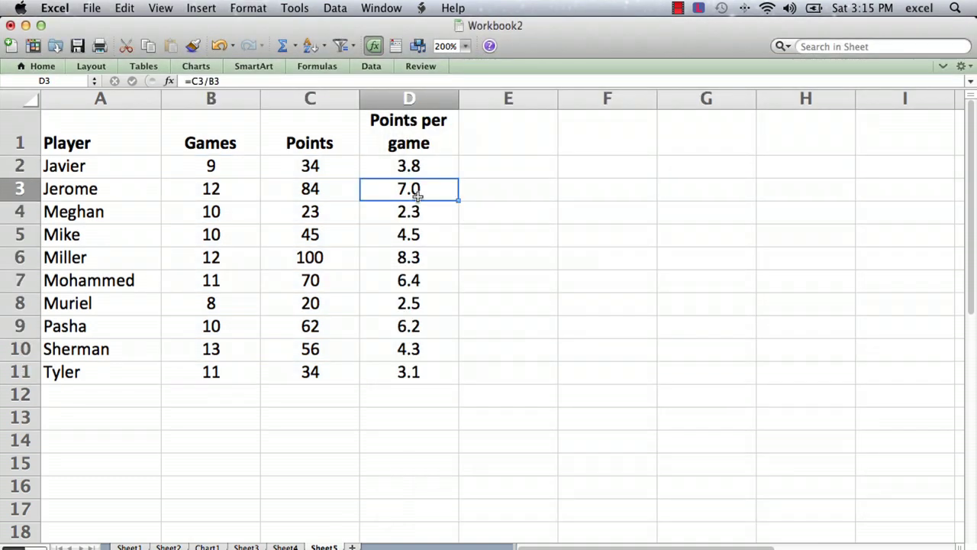
type("lksajdlskj")
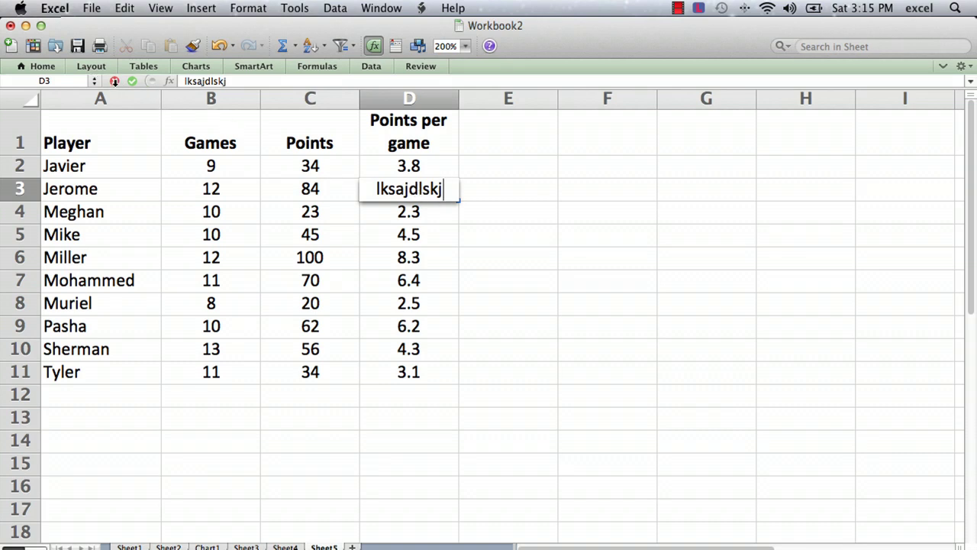
left_click(114, 81)
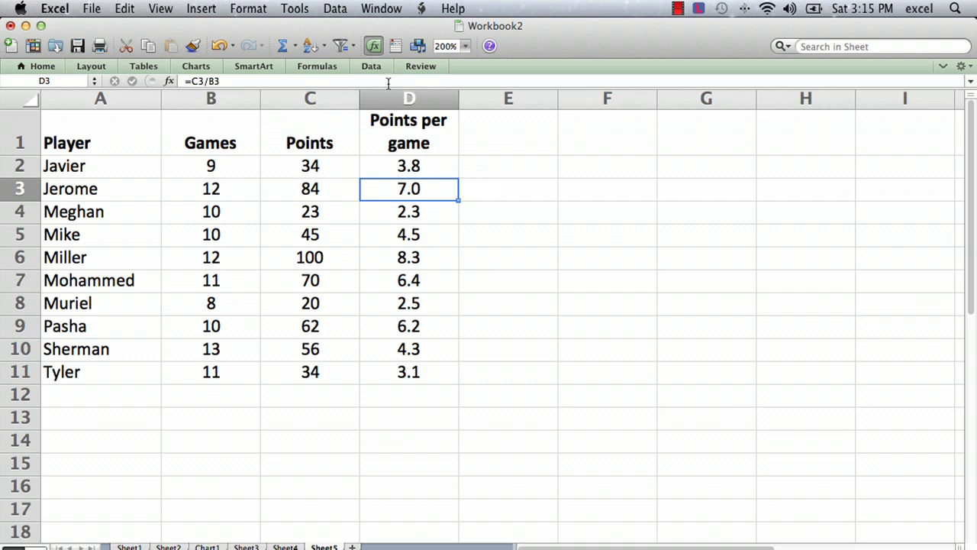
Protect Sheet5 with a password, entered and confirmed in the Protect Sheet dialog.
left_click(509, 151)
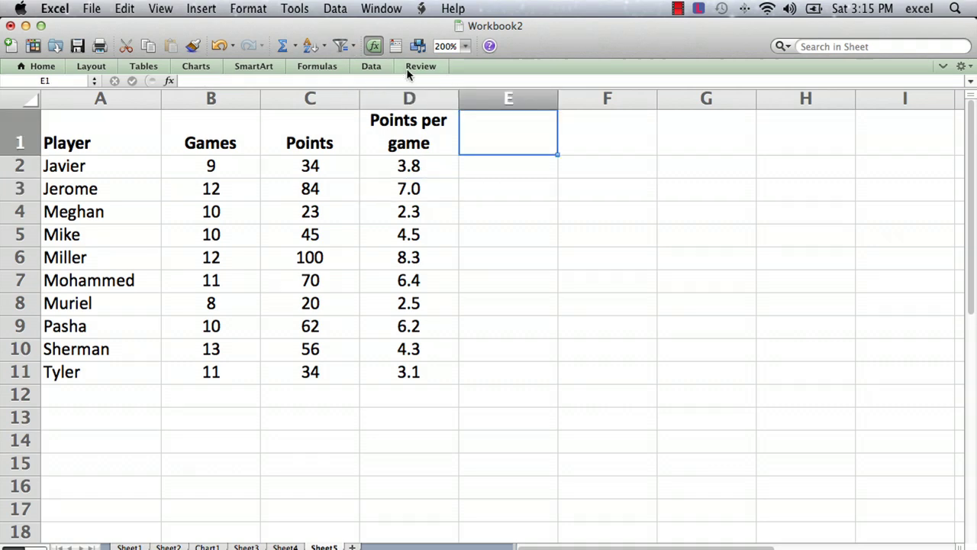
left_click(336, 7)
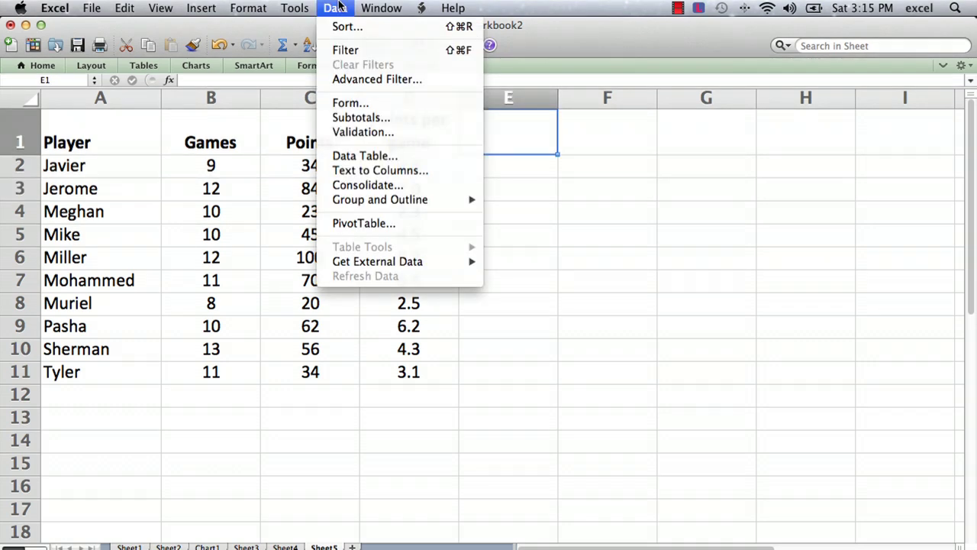
mouse_move(281, 6)
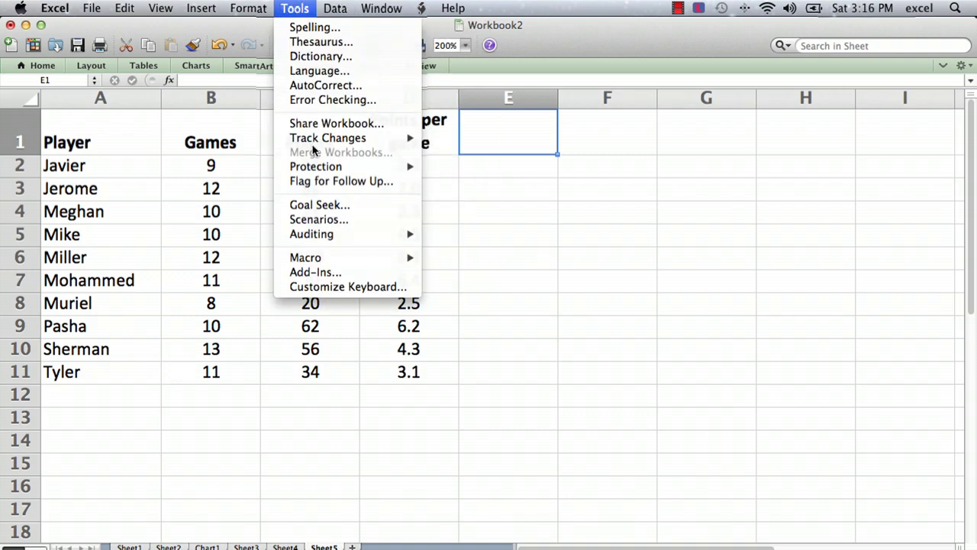
mouse_move(319, 167)
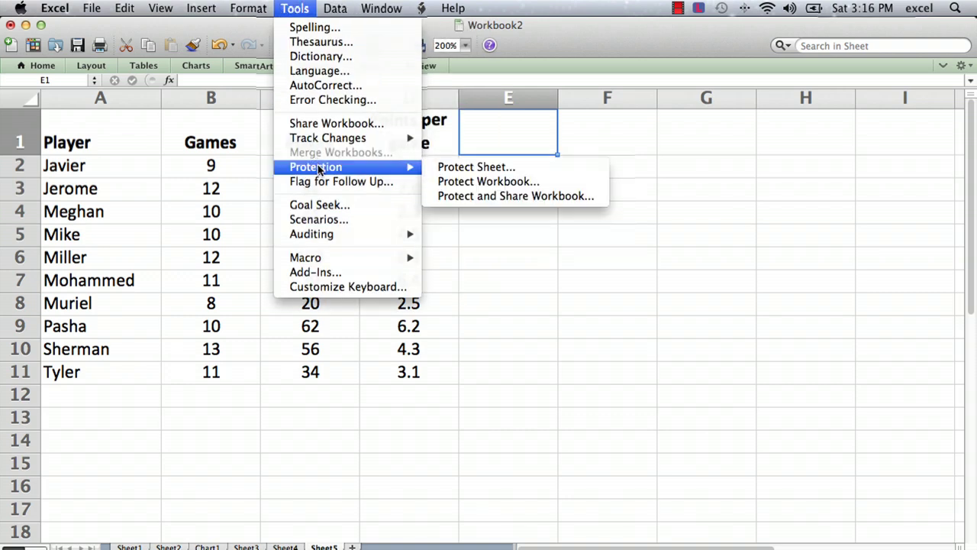
left_click(467, 167)
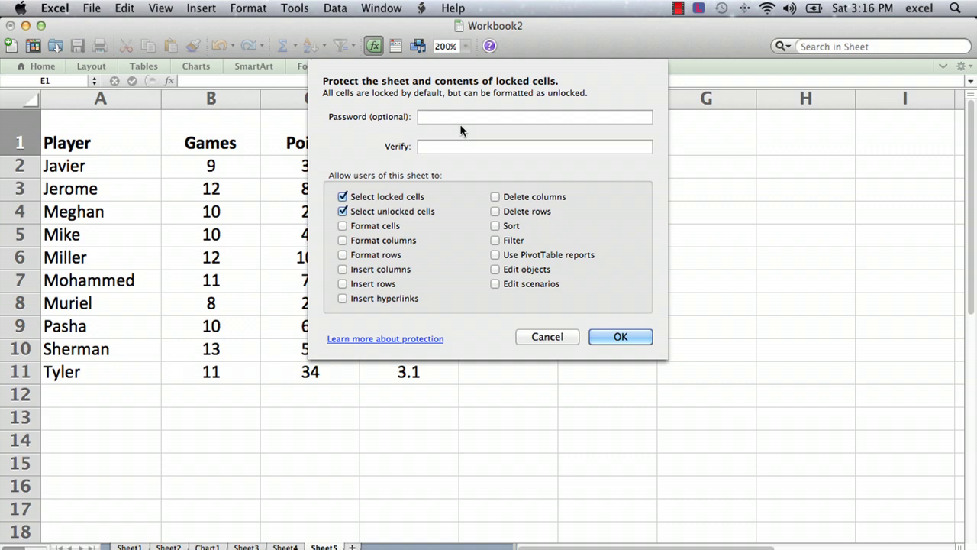
type("•••••")
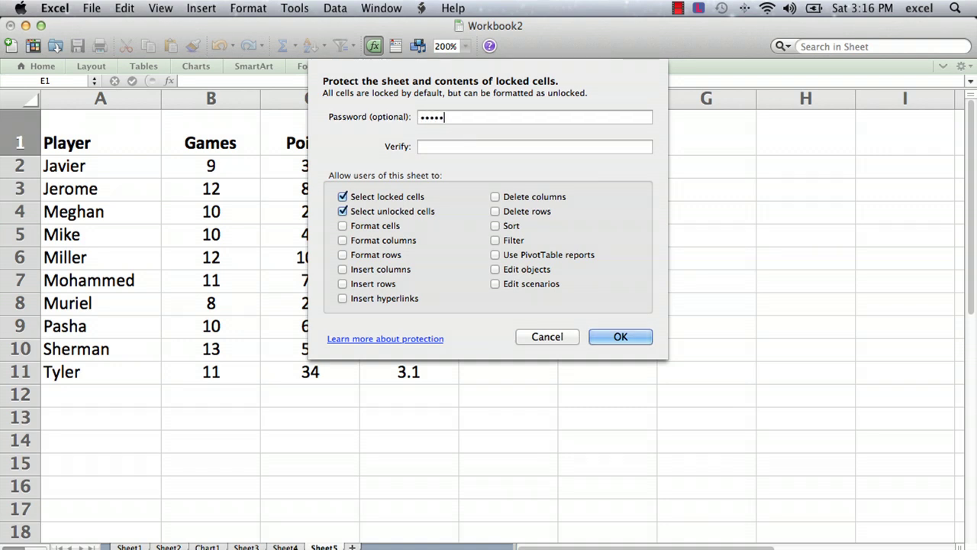
left_click(461, 148)
type("•••")
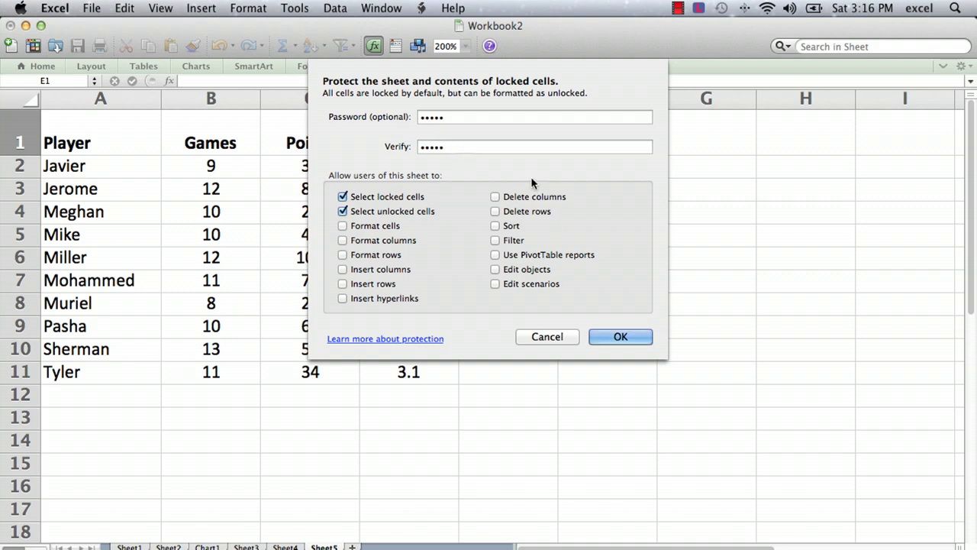
left_click(620, 337)
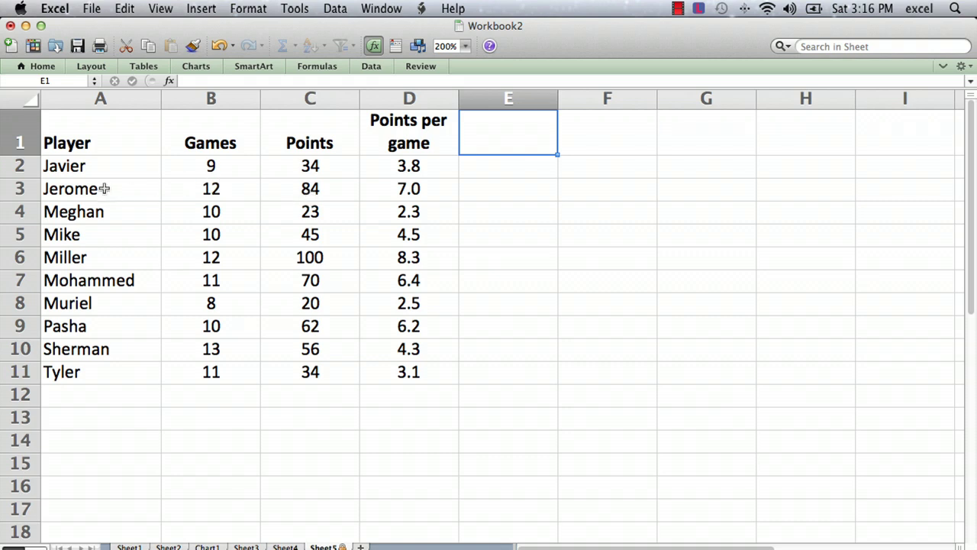
left_click(104, 191)
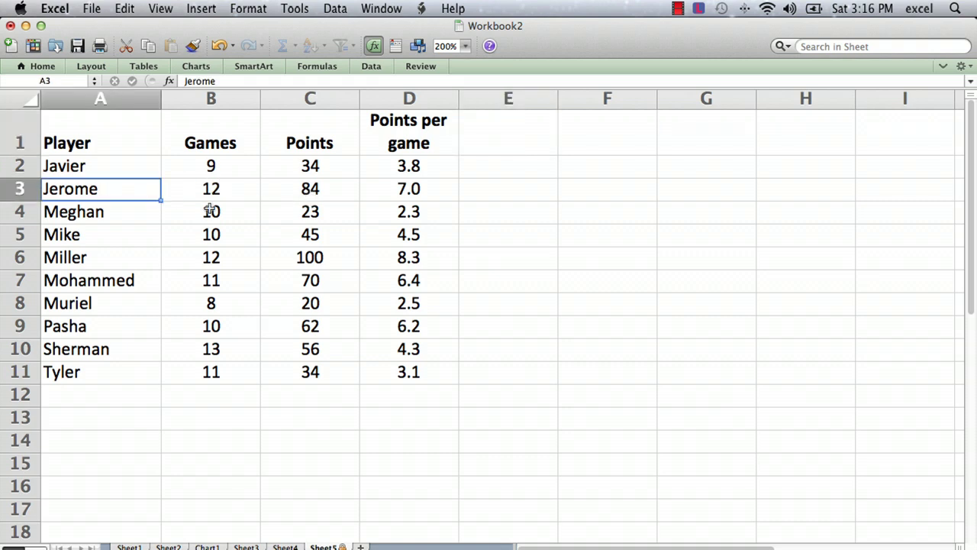
key("Delete")
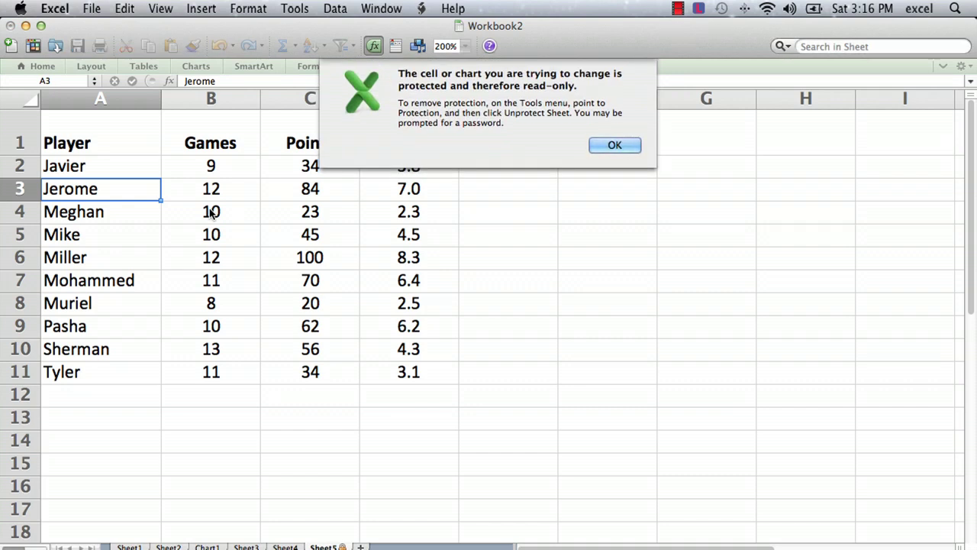
left_click(615, 145)
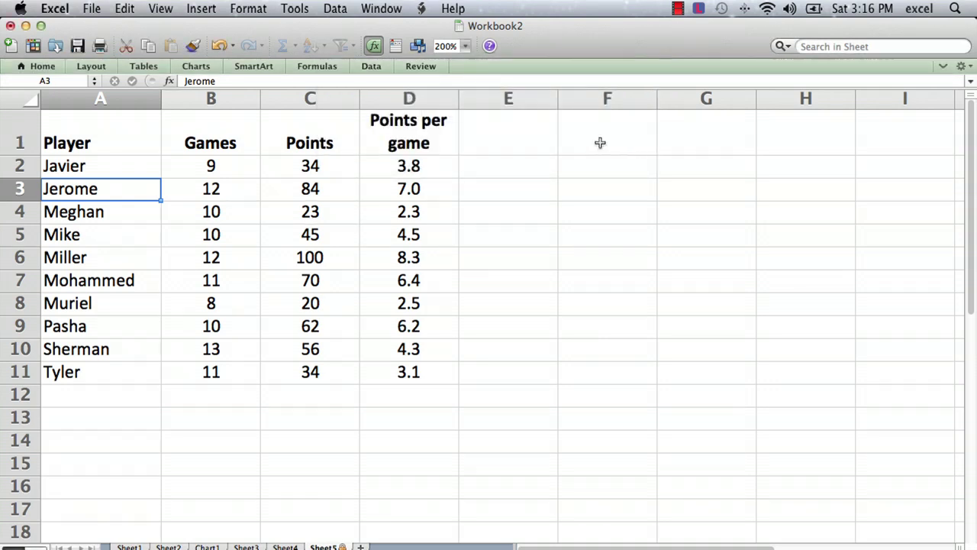
double_click(419, 211)
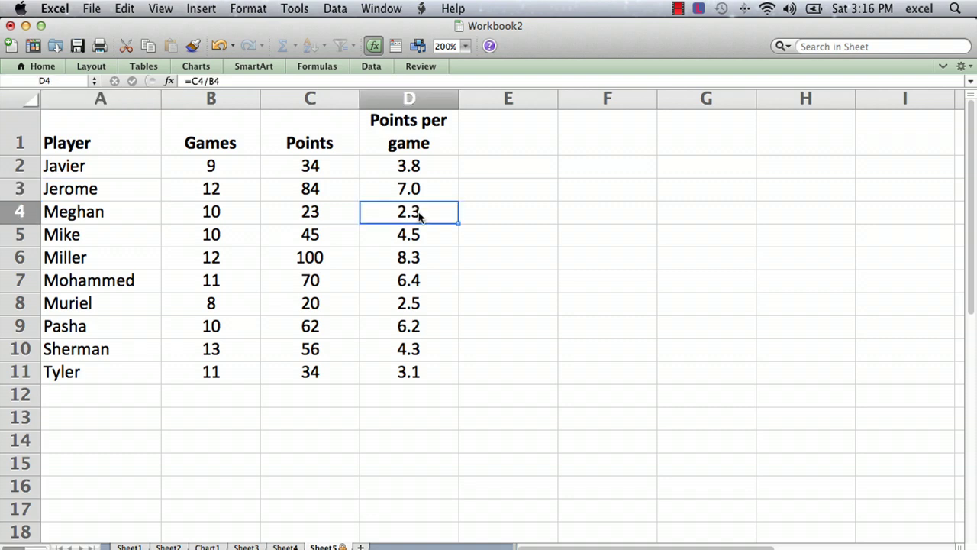
key("Return")
left_click(563, 264)
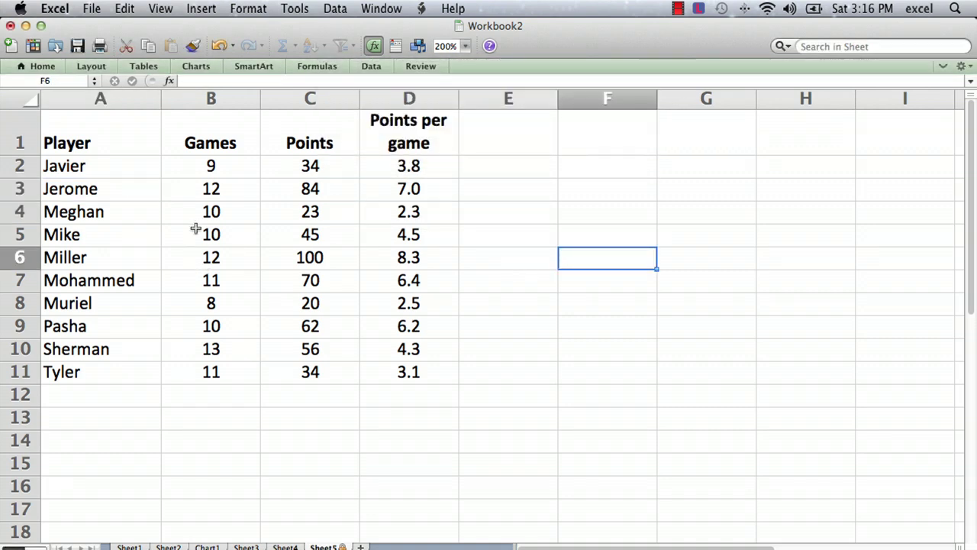
Enter 10 games in B2 and 38 points in C2.
left_click(214, 171)
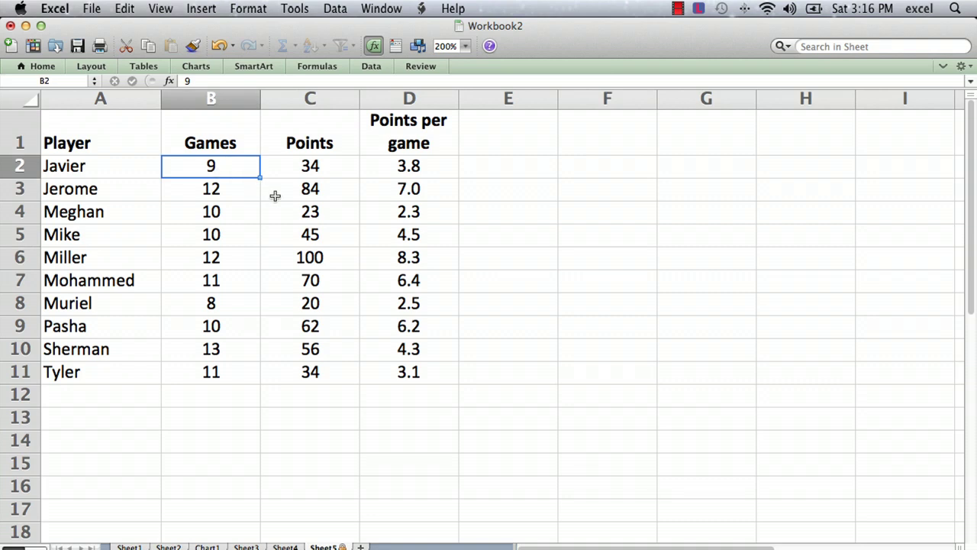
type("10")
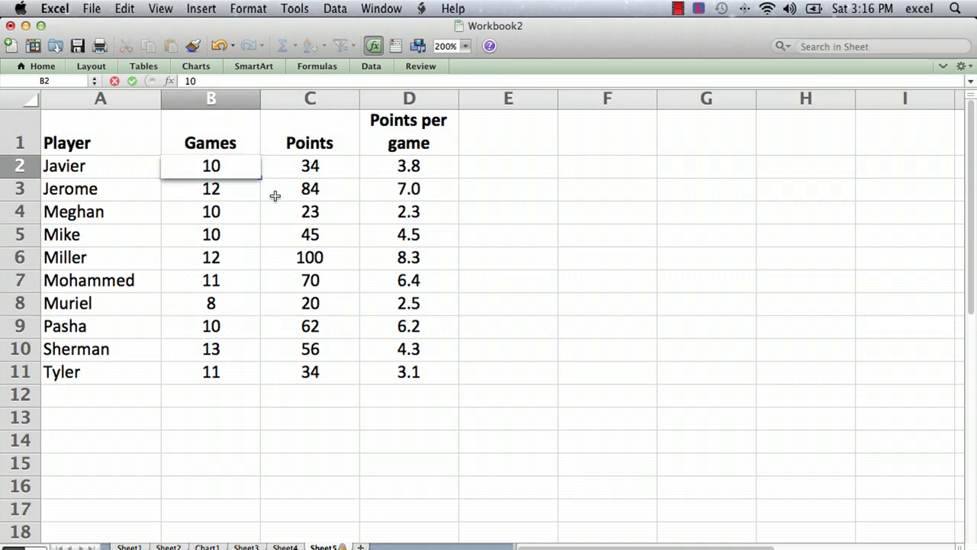
left_click(313, 172)
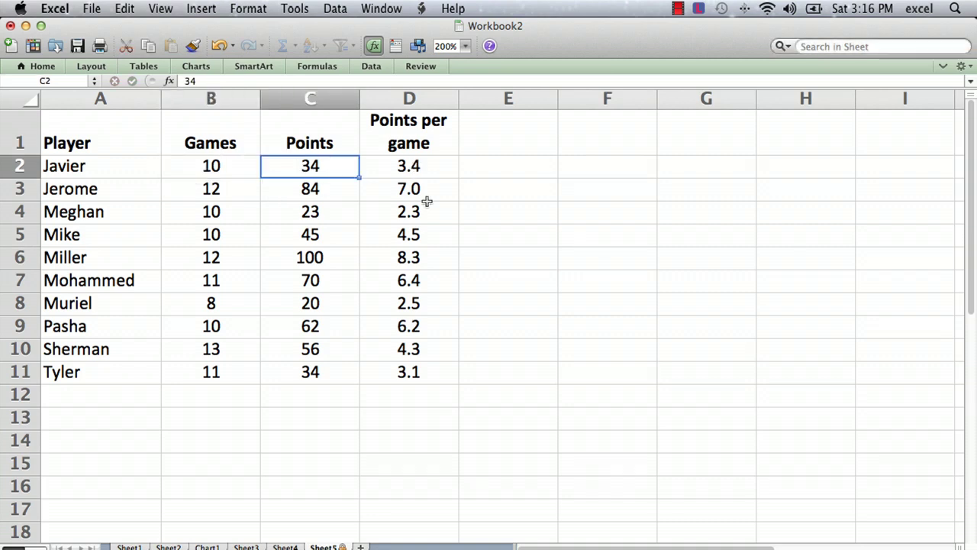
type("38")
key("Return")
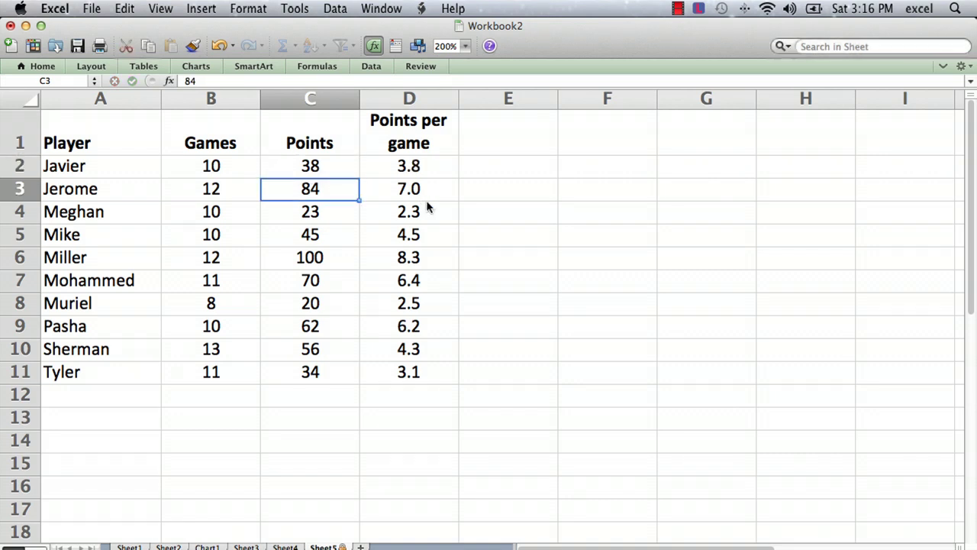
Enter 13 games in B3 and 90 points in C3.
left_click(209, 189)
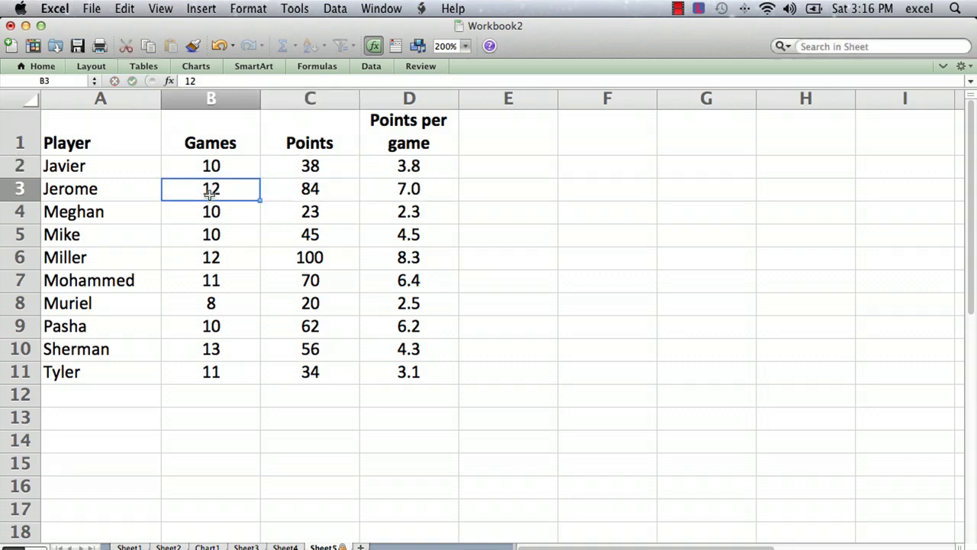
type("13")
left_click(306, 189)
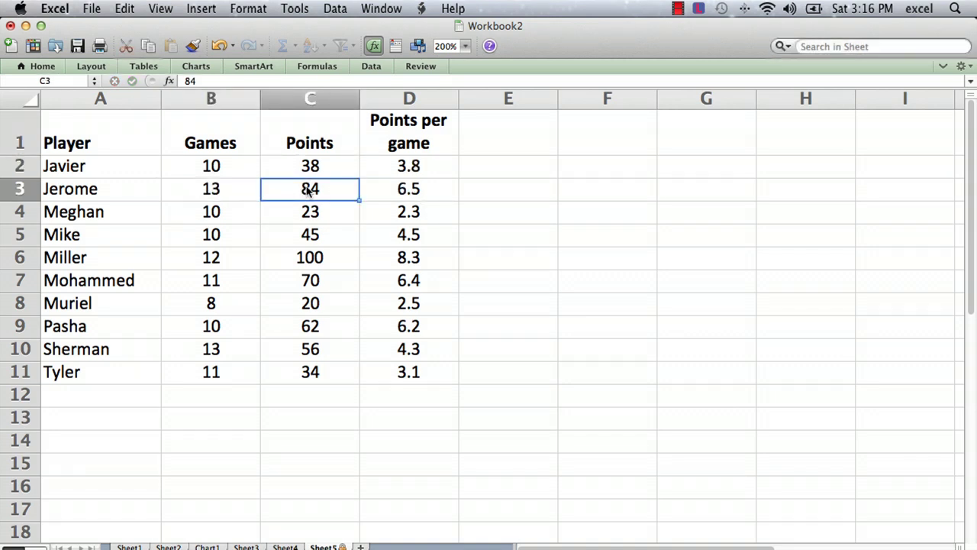
type("90")
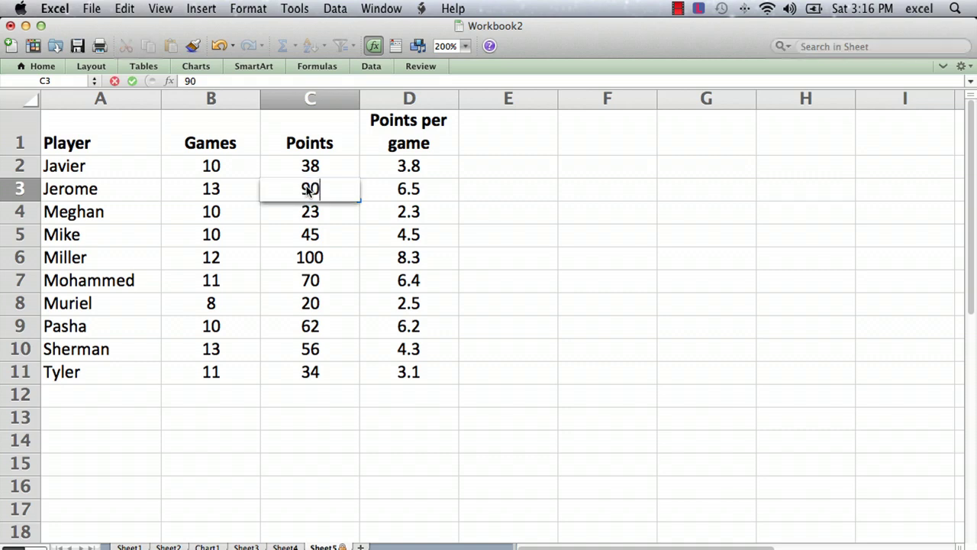
key("Return")
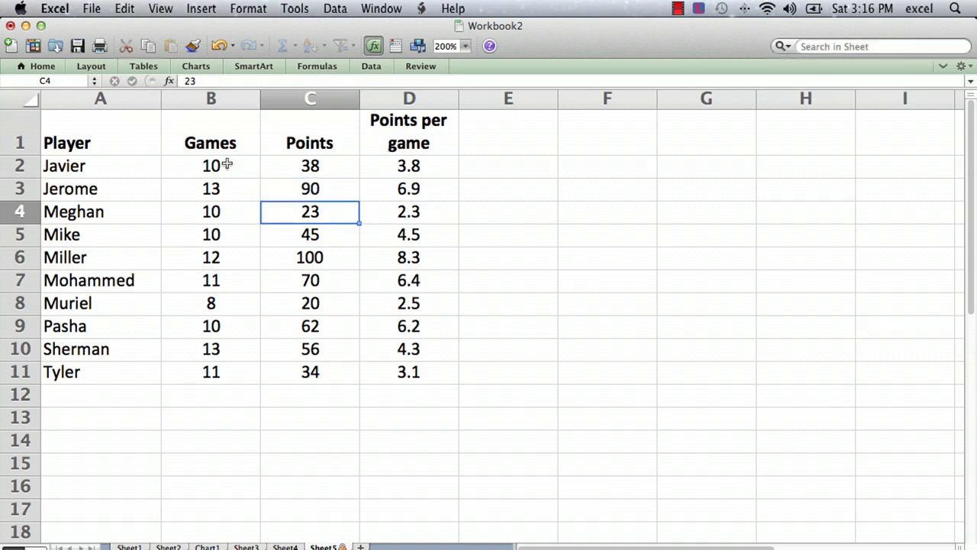